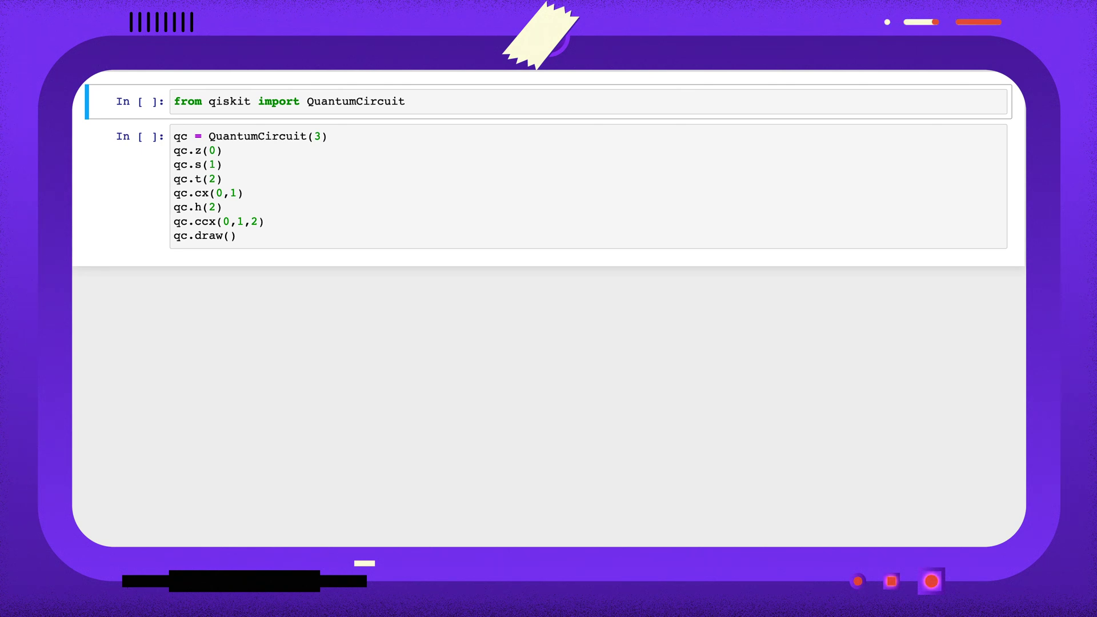
Run the Qiskit import cell and the circuit cell to draw the 3-qubit circuit.
key("shift+Return")
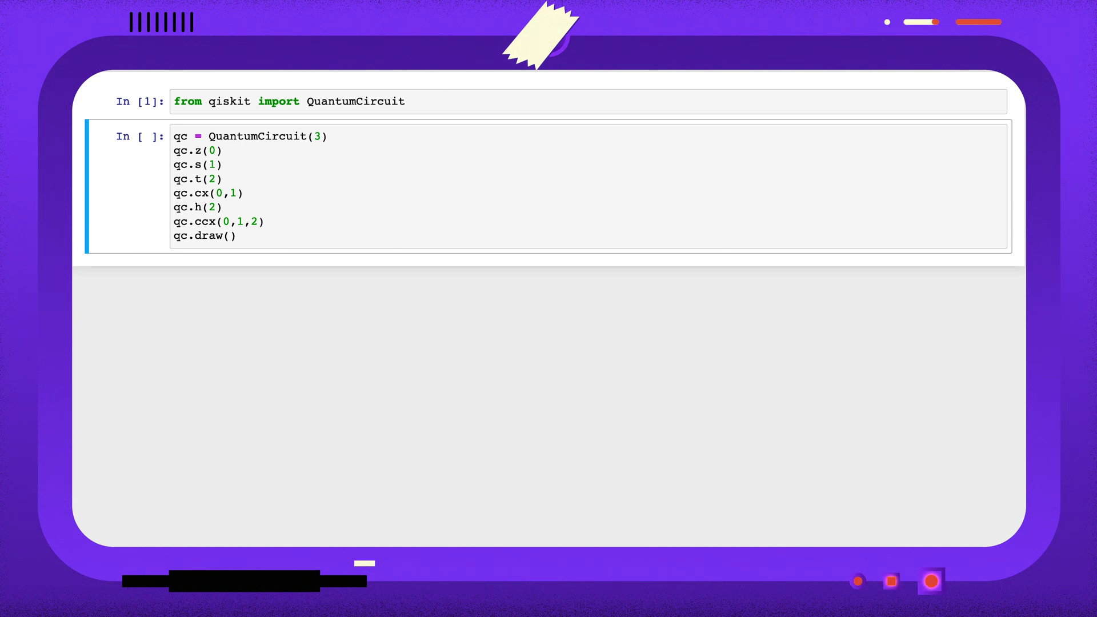
key("shift+Return")
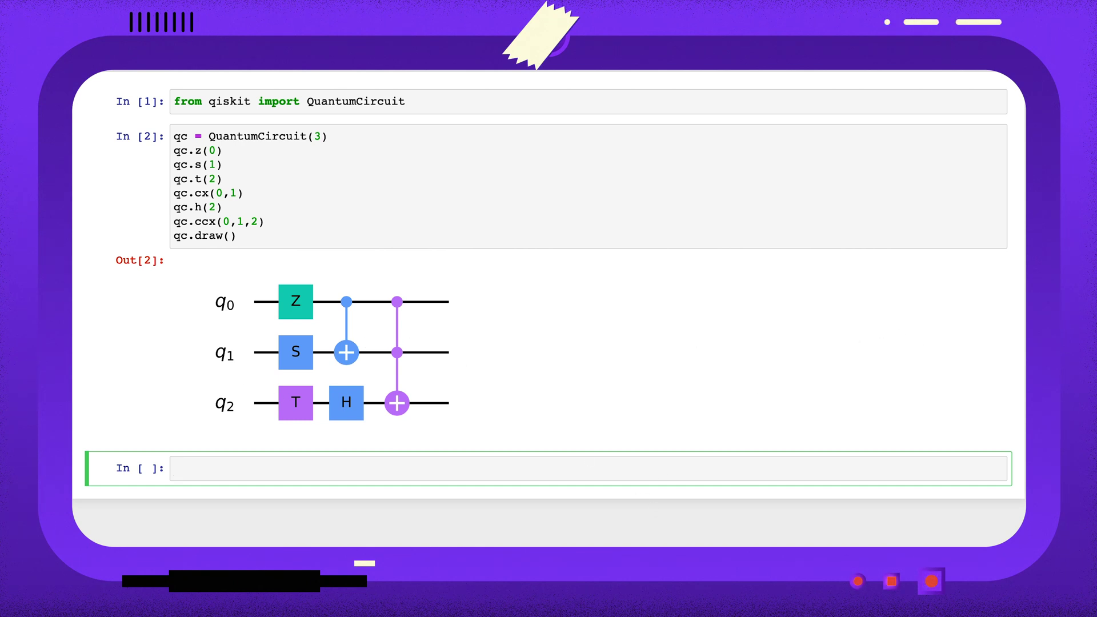
type("inverse_")
type("qc = qc.i")
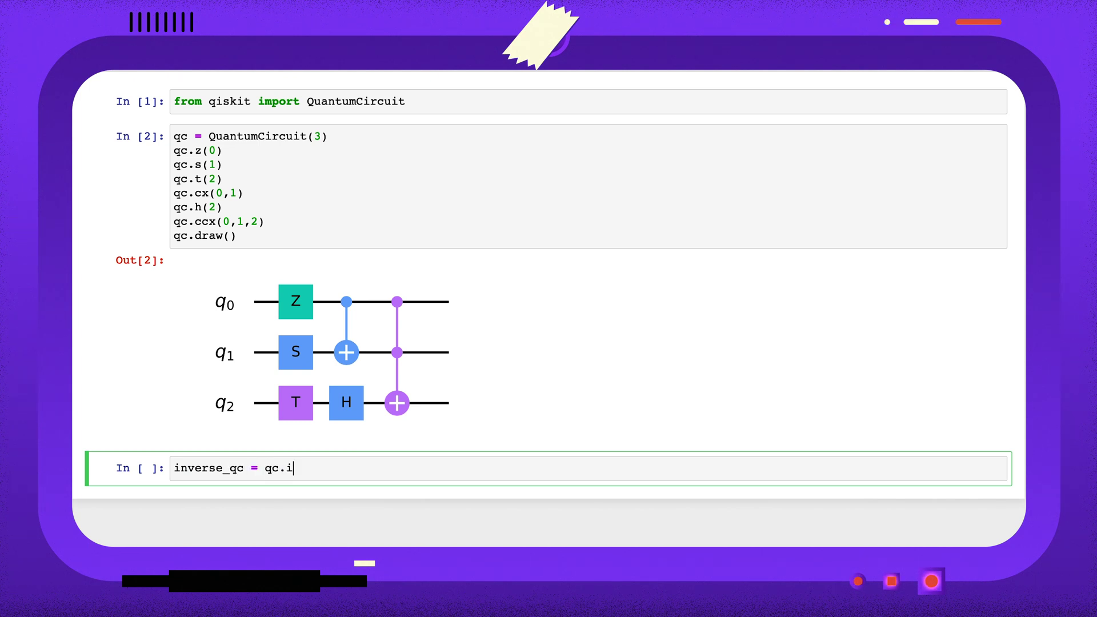
type("nverse(")
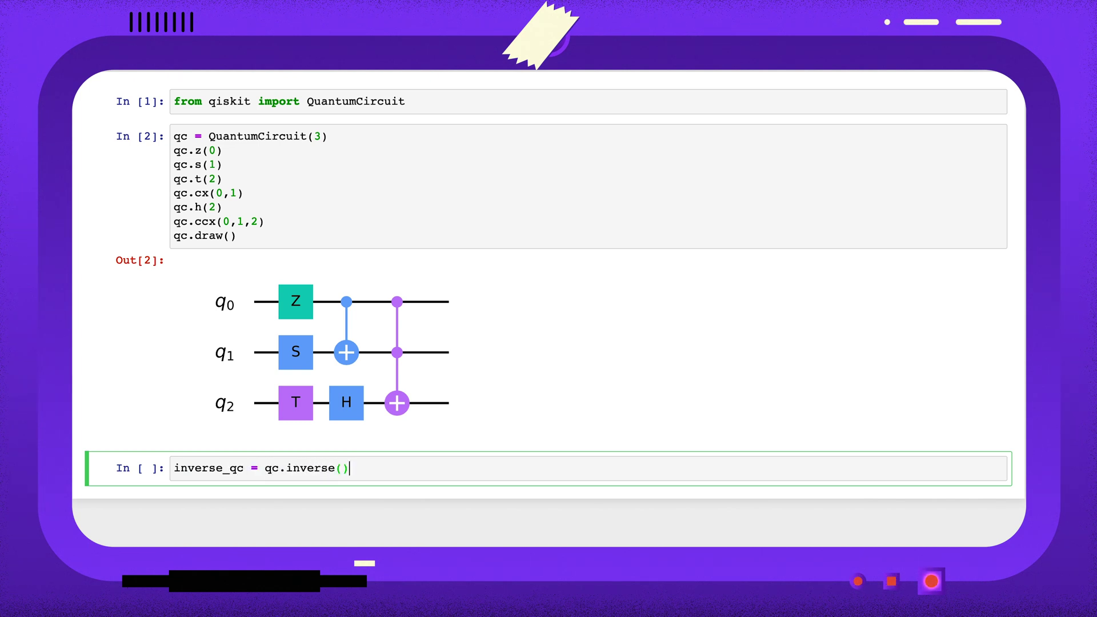
Create inverse_qc = qc.inverse() and draw it, showing reversed gates with S† and T†.
key("shift+Return")
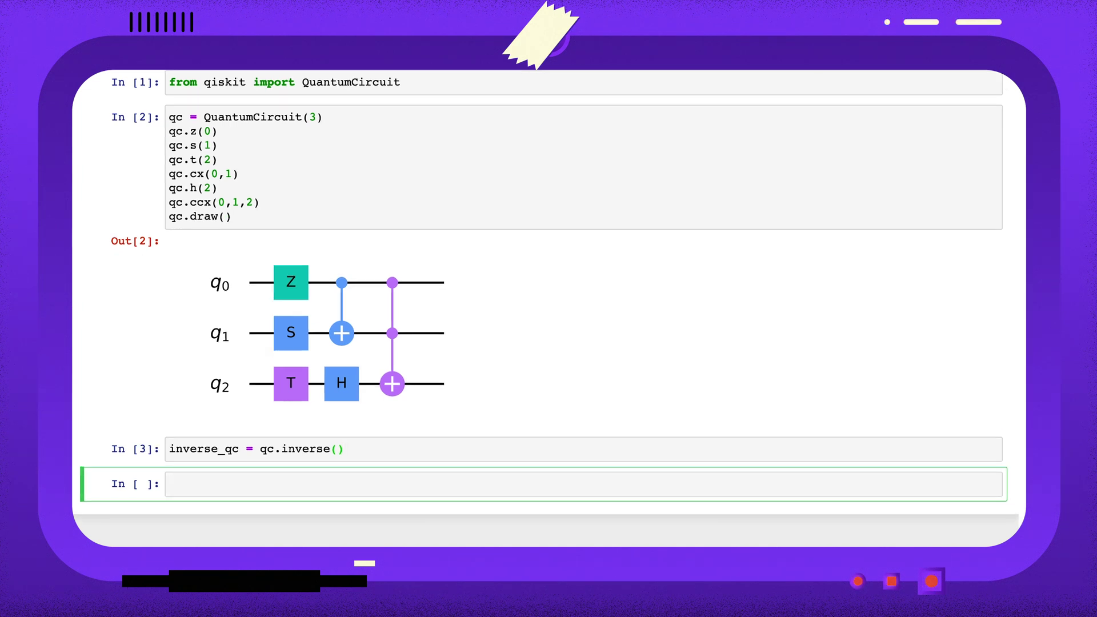
type("inverse_qc.dr")
type("aw(")
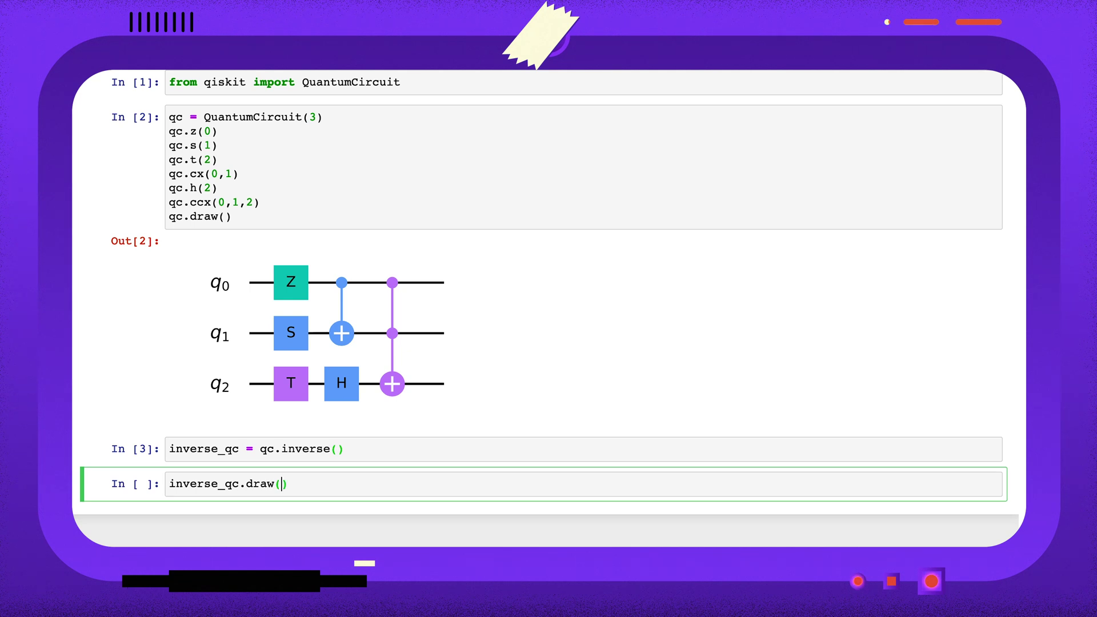
type(")")
key("shift+Return")
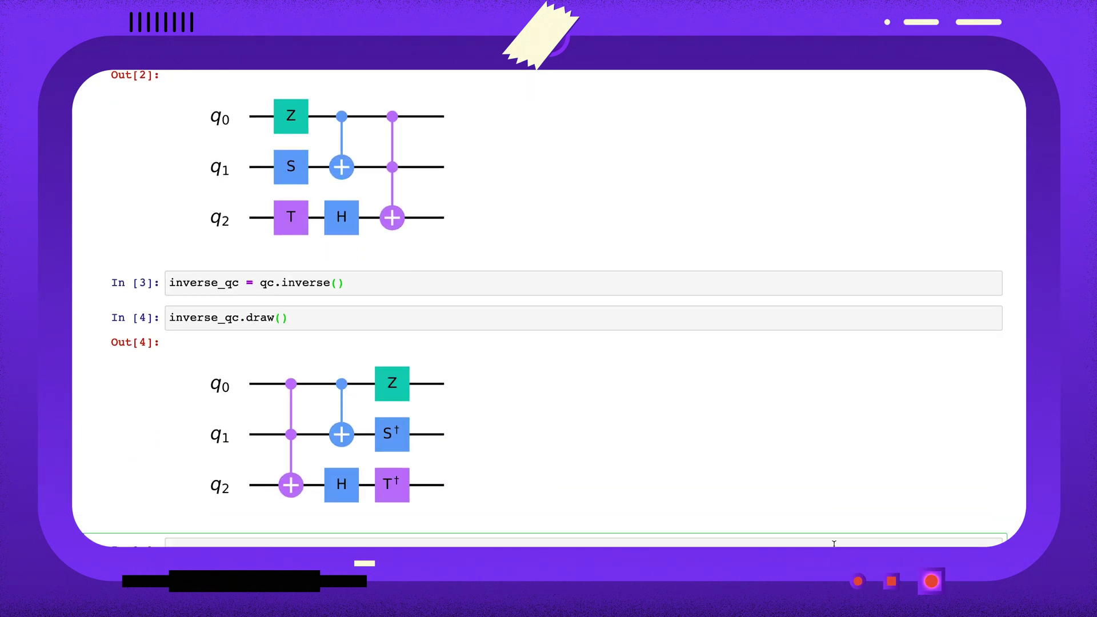
scroll(833, 543, "up", 1)
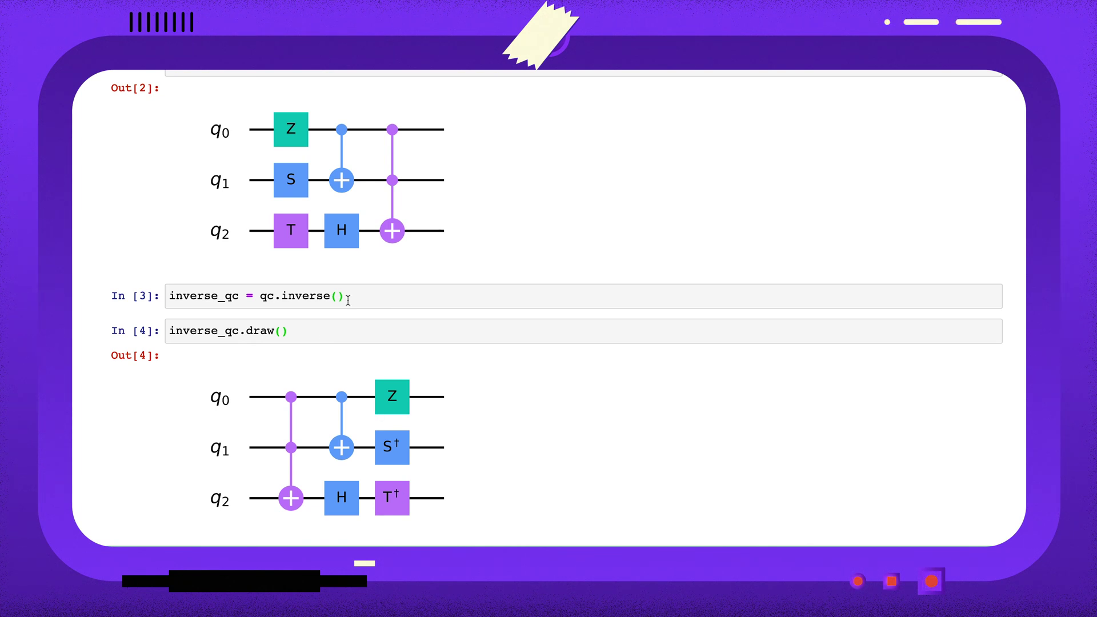
scroll(347, 328, "up", 1)
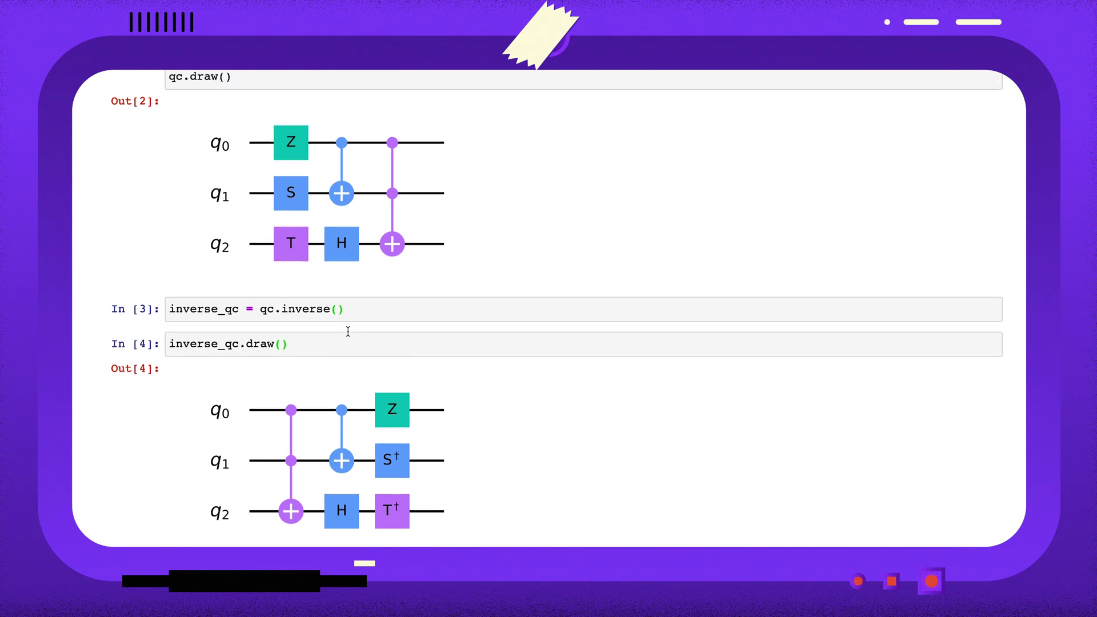
scroll(269, 231, "up", 3)
left_click(271, 185)
Add qc.measure_all() after the ccx line, rerun the inverse, and highlight the measure CircuitError.
key("Return")
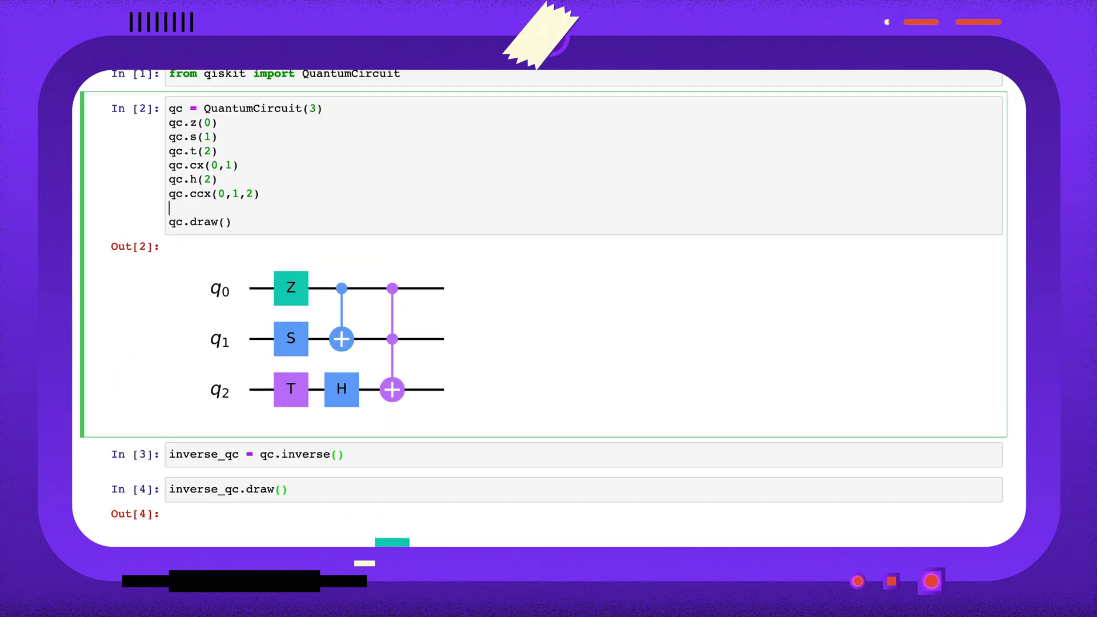
type("qc.m")
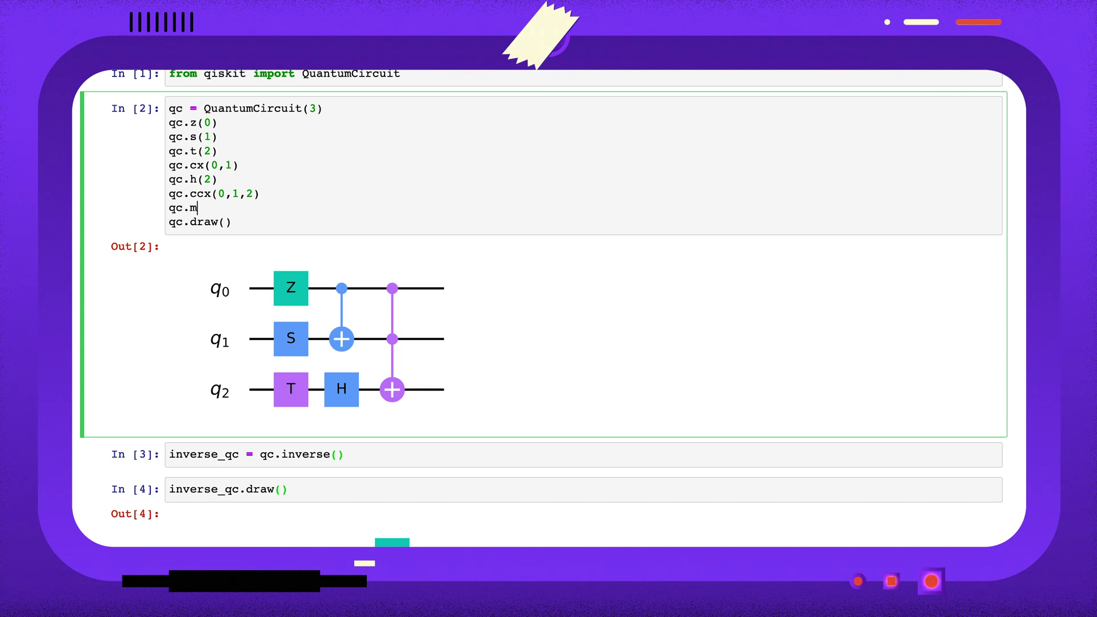
type("easure_all(")
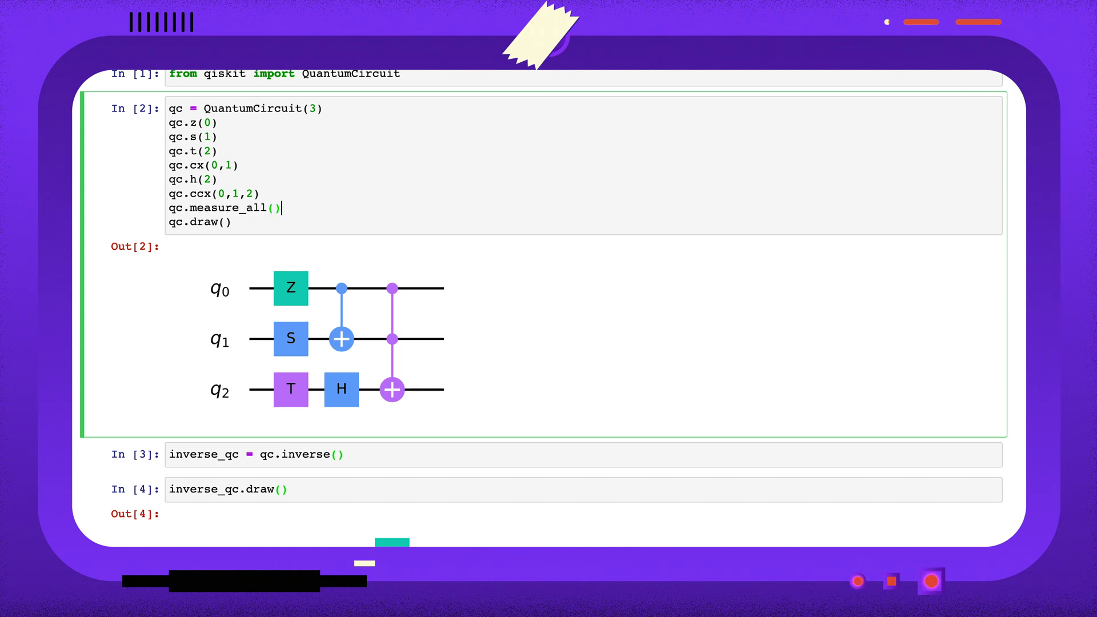
key("shift+Return")
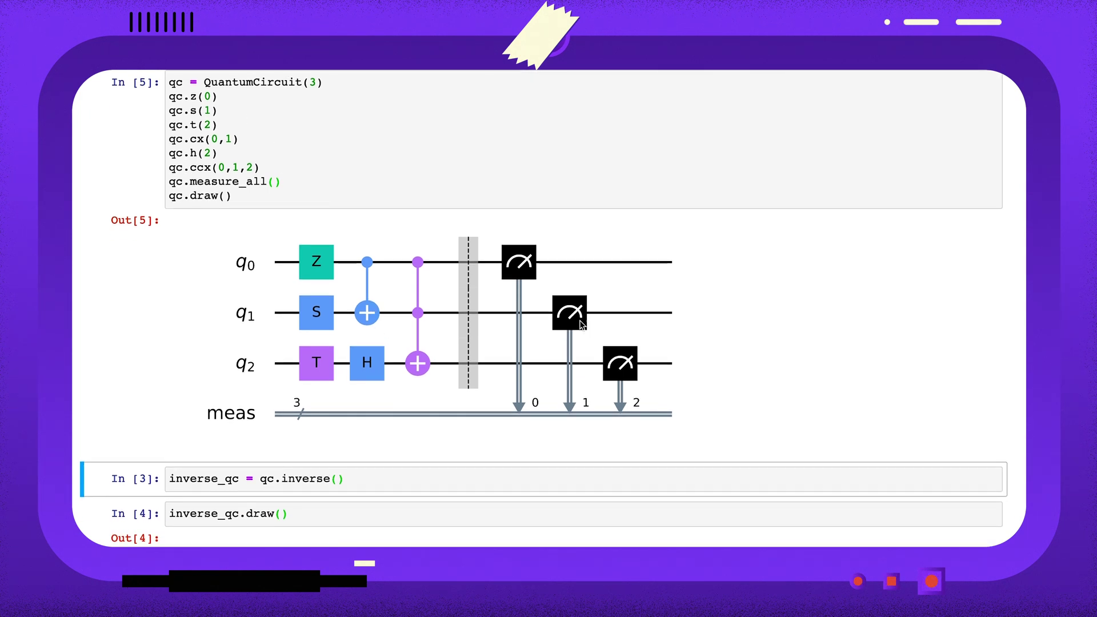
left_click(403, 477)
key("shift+Return")
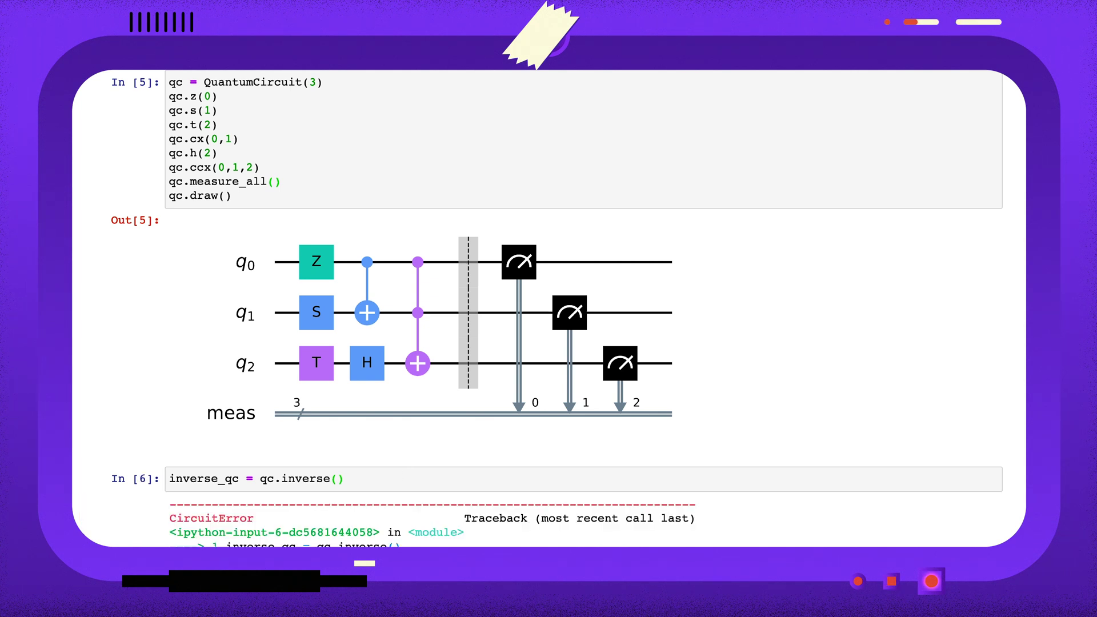
scroll(403, 477, "down", 3)
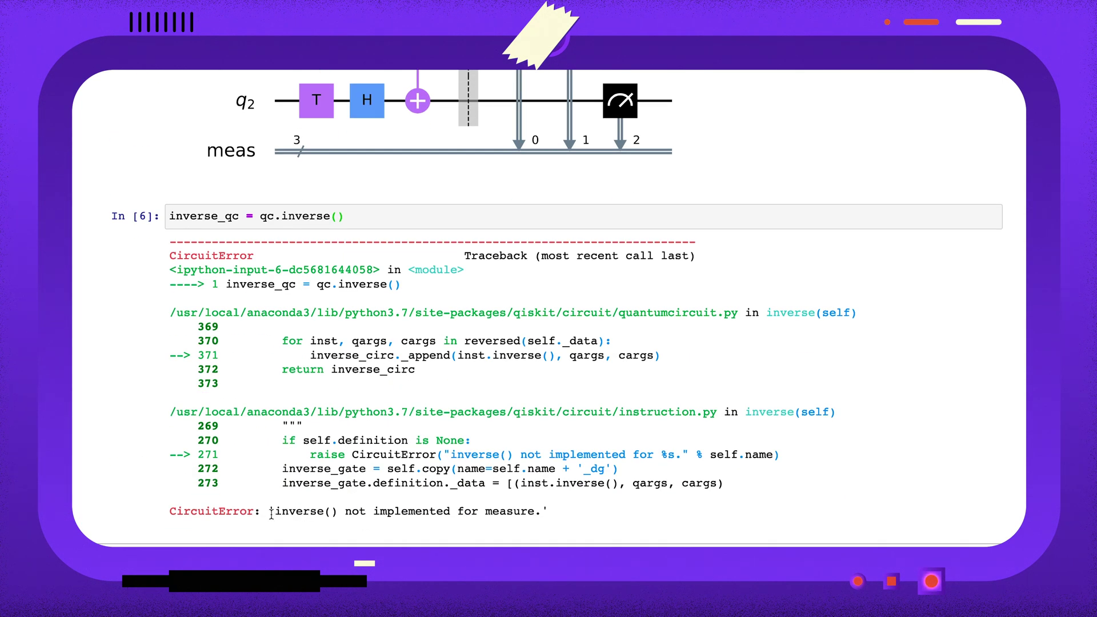
left_click_drag(276, 511, 564, 536)
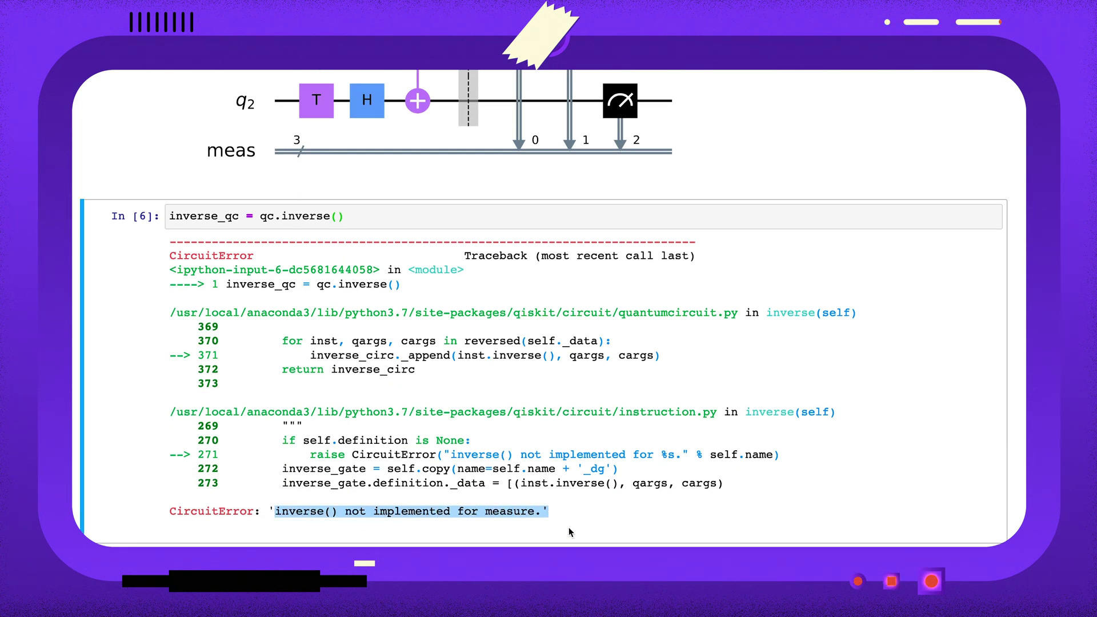